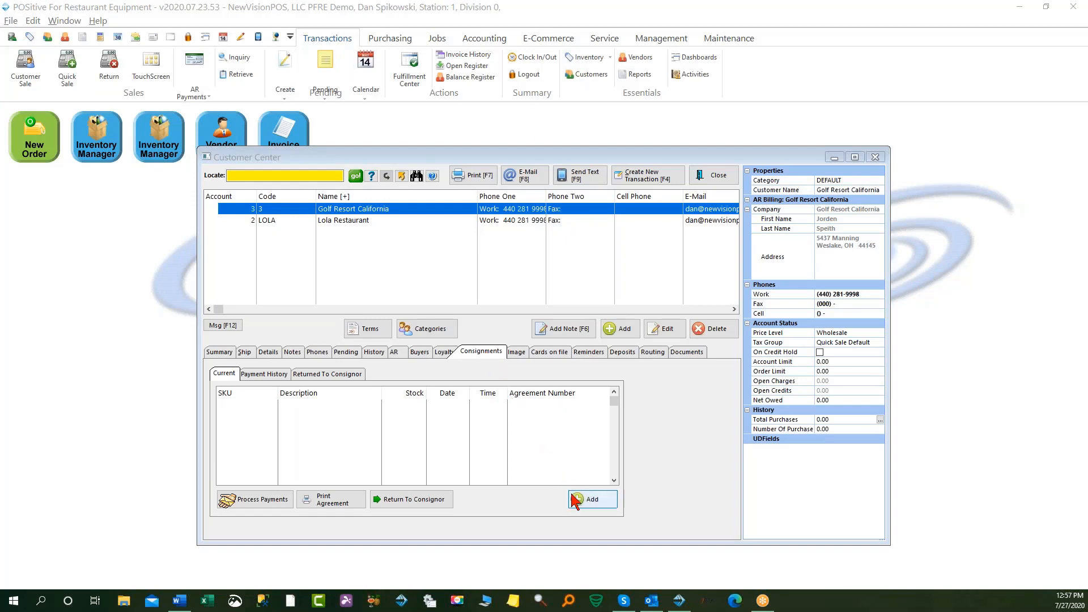
Add a consignment item for Golf Resort California with description Range, quantity 1 and a selling price of 4300.00.
{"action": "left_click", "coordinate": [593, 501]}
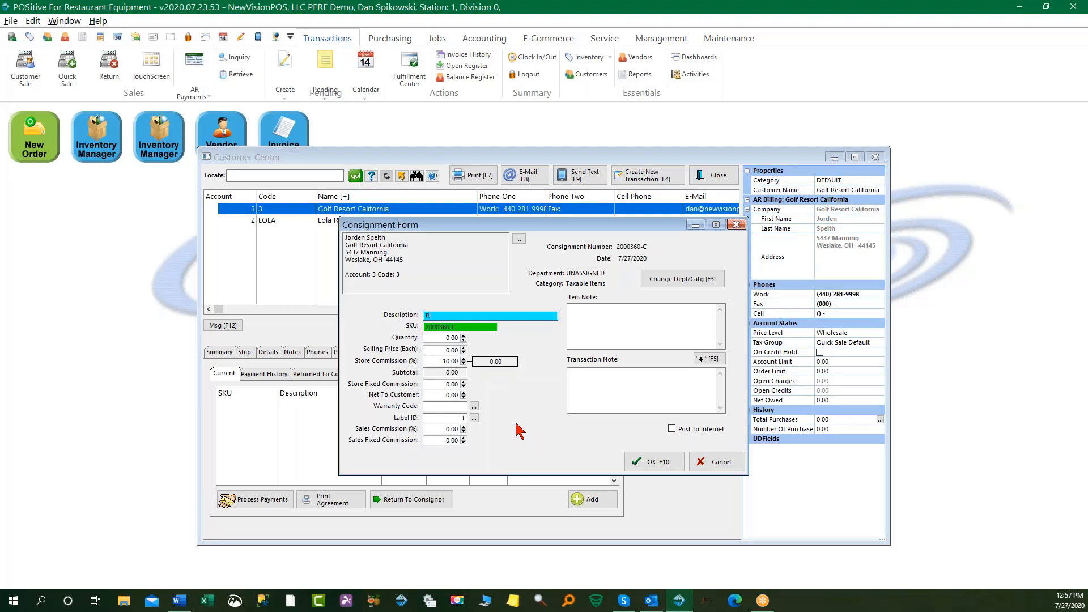
{"action": "type", "text": "ange"}
{"action": "left_click", "coordinate": [470, 328]}
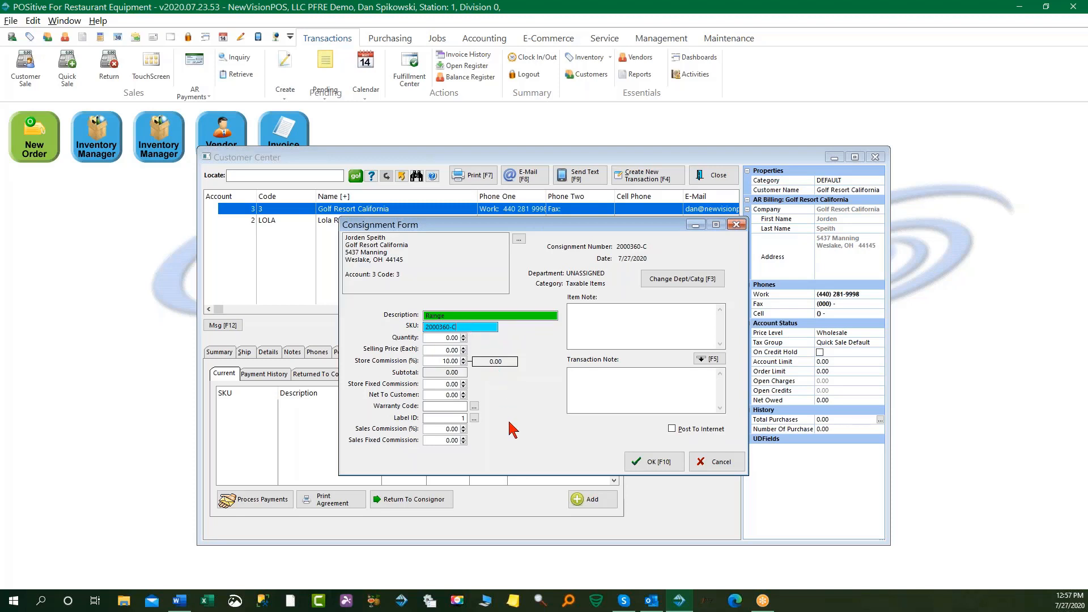
{"action": "double_click", "coordinate": [464, 335]}
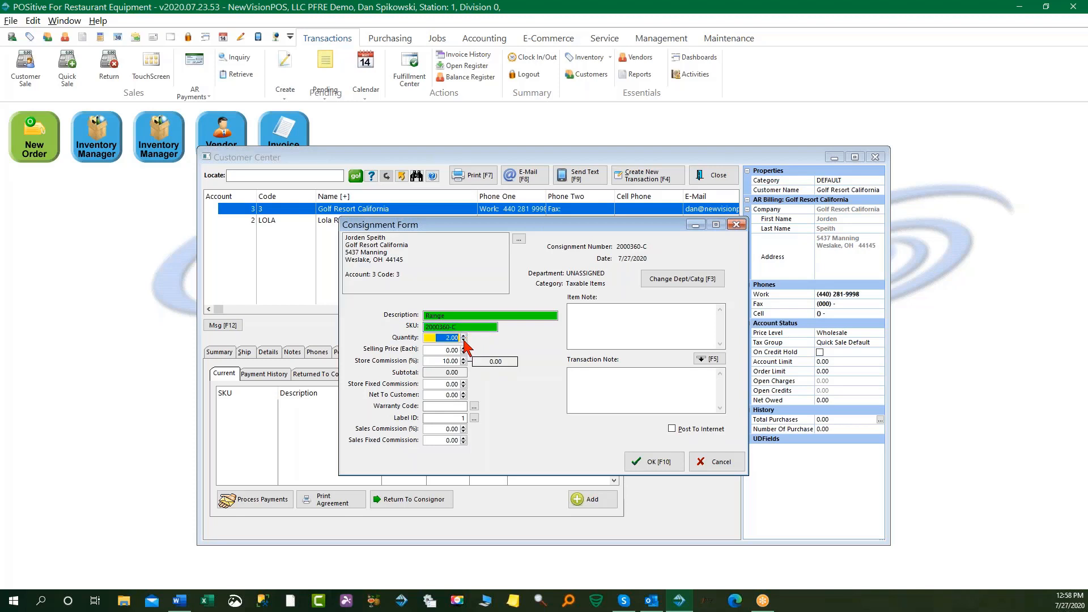
{"action": "left_click", "coordinate": [436, 349]}
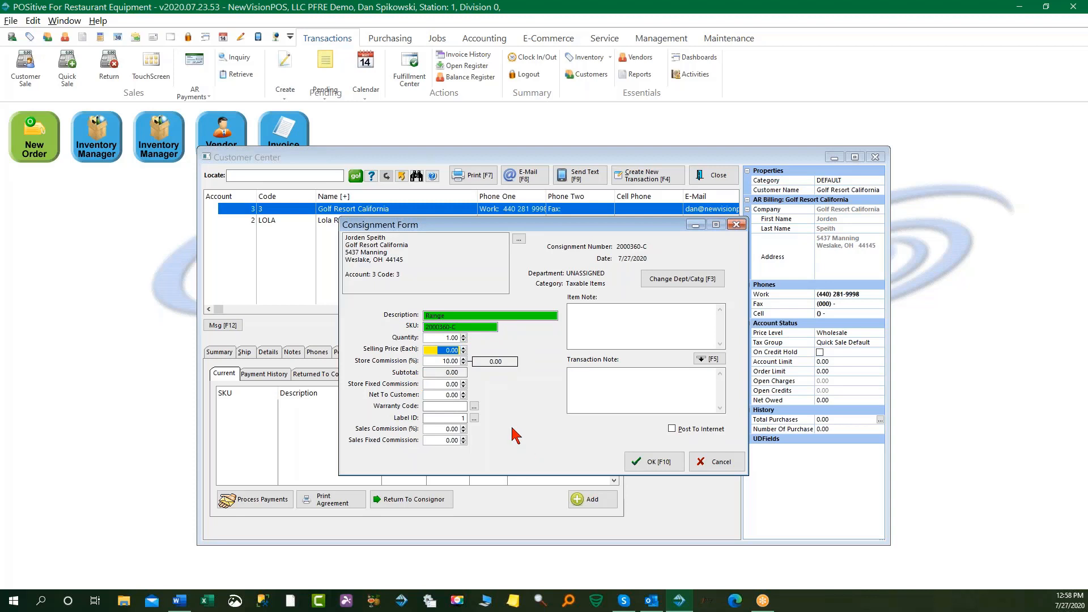
{"action": "type", "text": "4300.00"}
{"action": "left_click", "coordinate": [440, 363]}
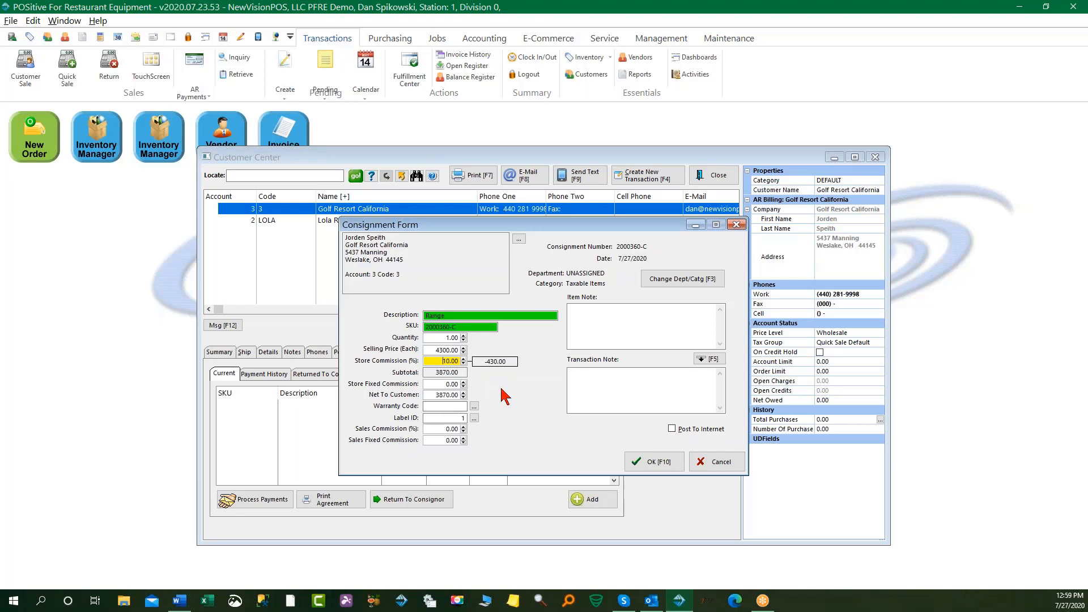
Set the Range consignment's label ID to 1 and its sales commission to 2%.
{"action": "left_click", "coordinate": [454, 418]}
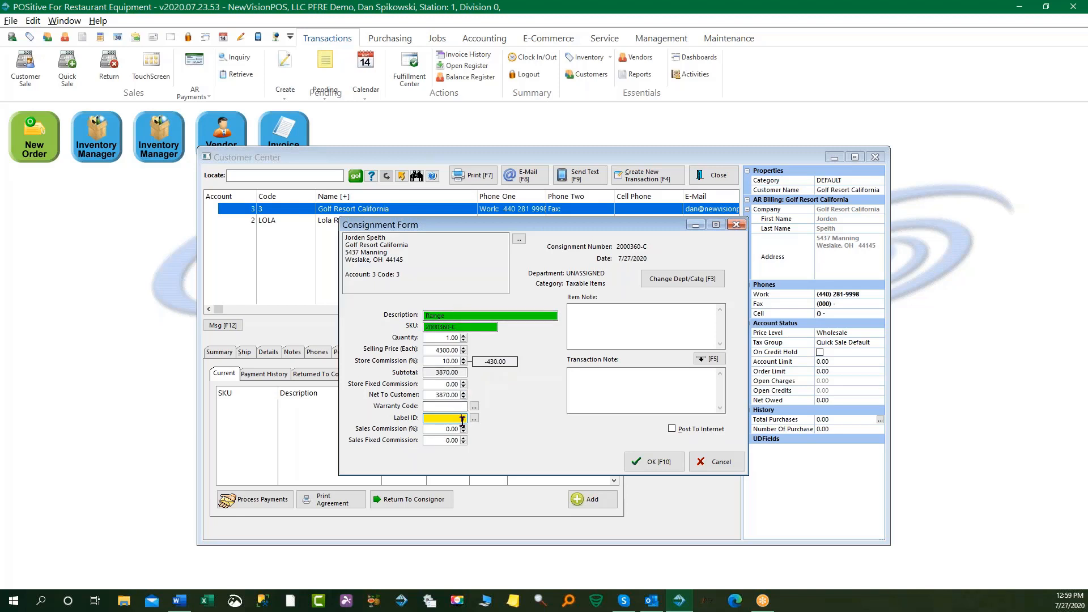
{"action": "type", "text": "1"}
{"action": "left_click", "coordinate": [443, 429]}
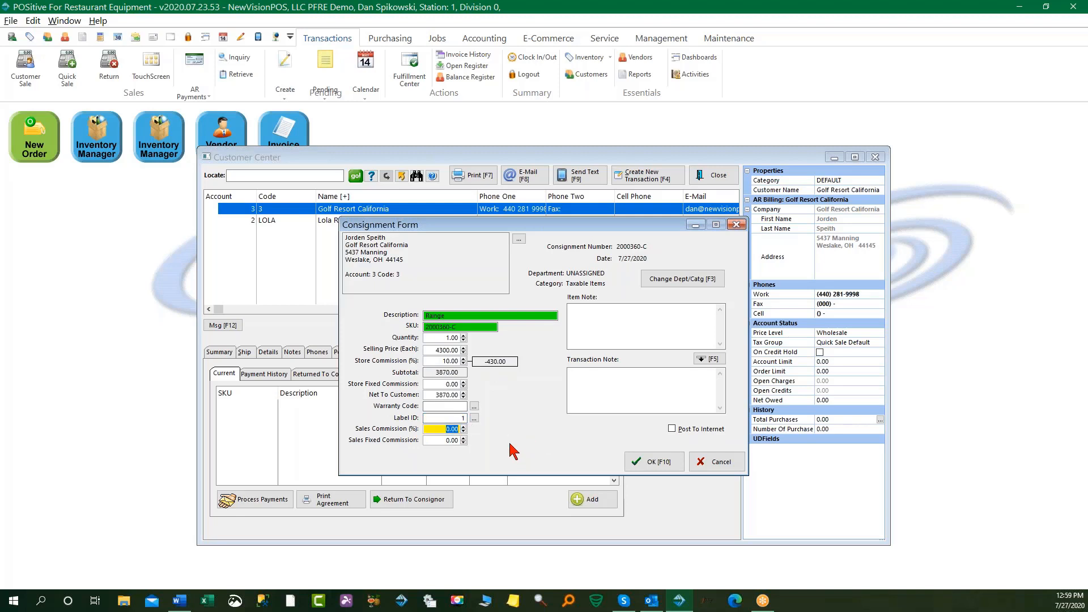
{"action": "type", "text": "2"}
{"action": "key", "text": "Tab"}
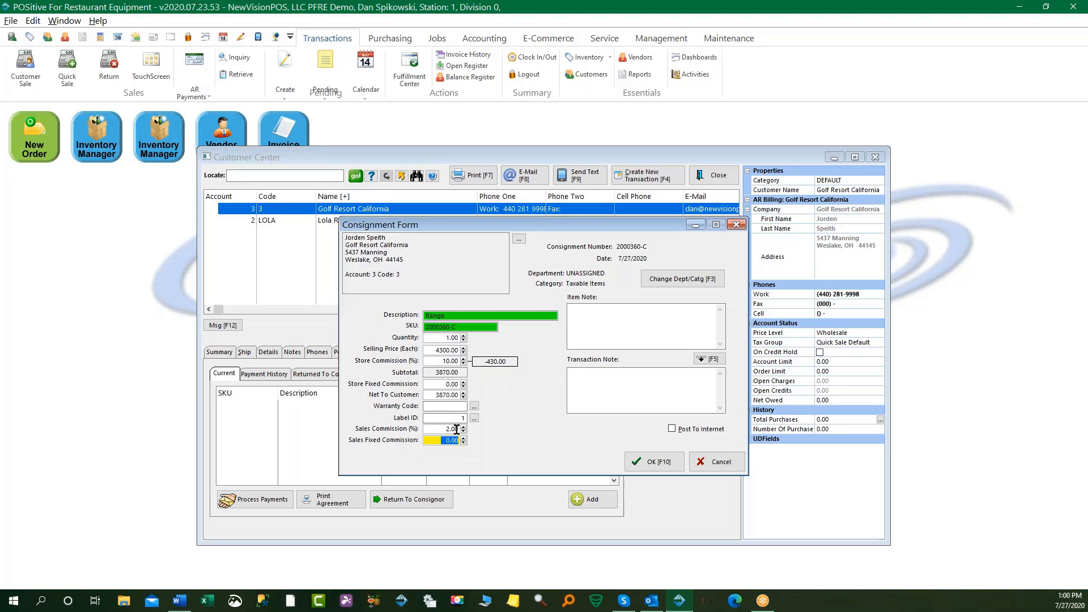
Assign the Range to the Merchandise department's CONSIGNMENTS category with that category's default settings, and save the consignment.
{"action": "left_click", "coordinate": [683, 280]}
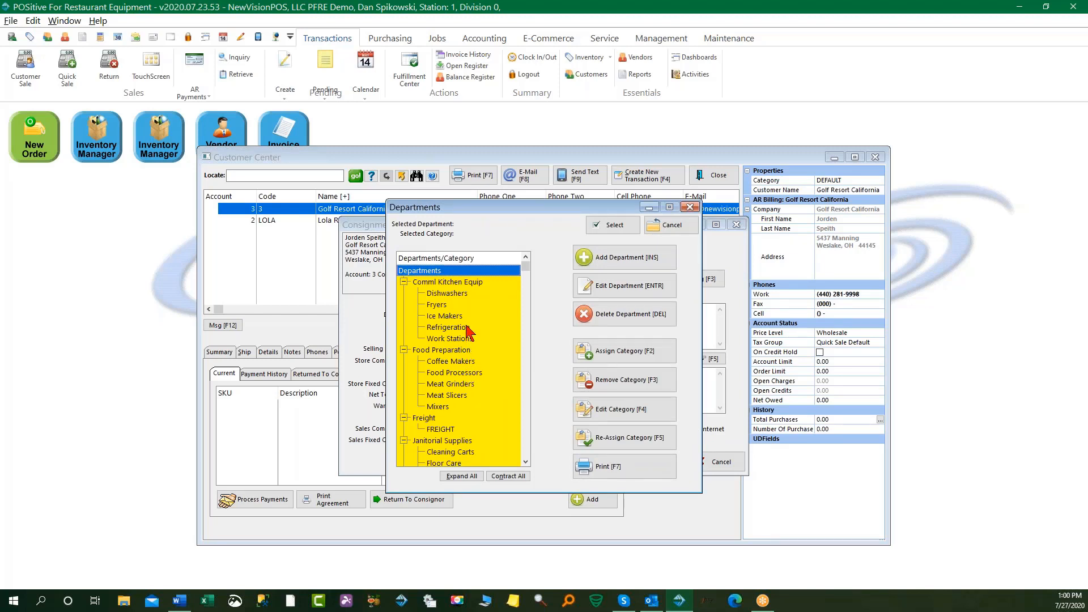
{"action": "scroll", "coordinate": [481, 388], "scroll_direction": "down", "scroll_amount": 3}
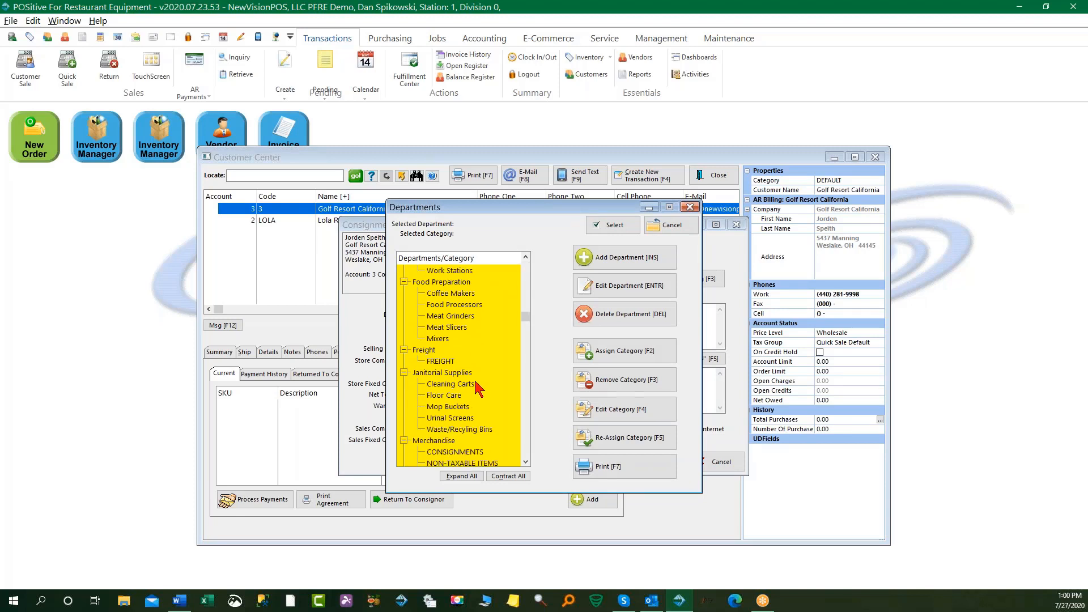
{"action": "scroll", "coordinate": [476, 382], "scroll_direction": "down", "scroll_amount": 1}
{"action": "scroll", "coordinate": [475, 384], "scroll_direction": "down", "scroll_amount": 1}
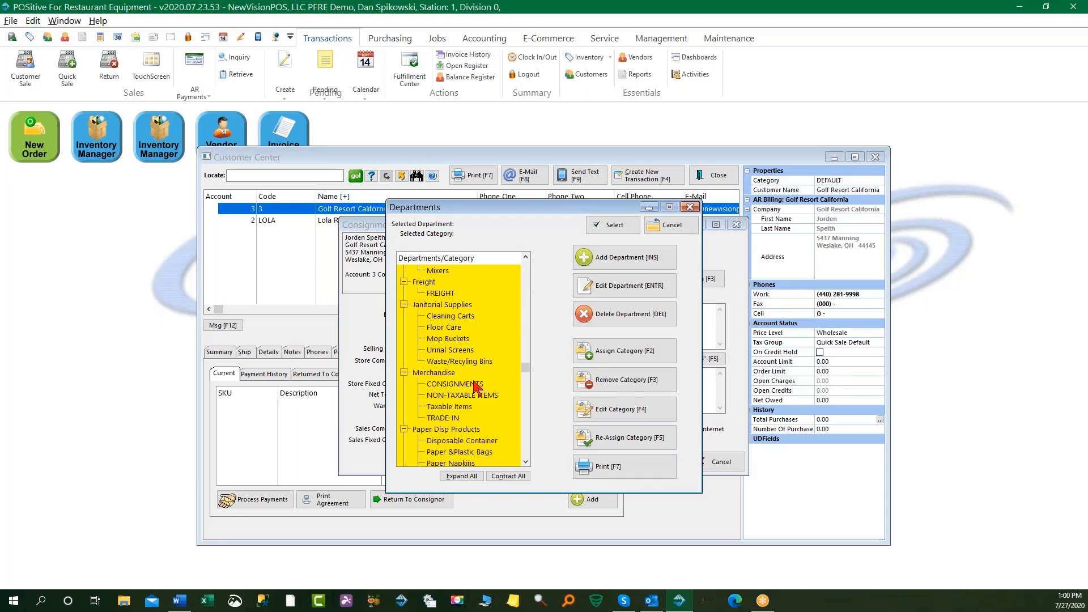
{"action": "left_click", "coordinate": [462, 387]}
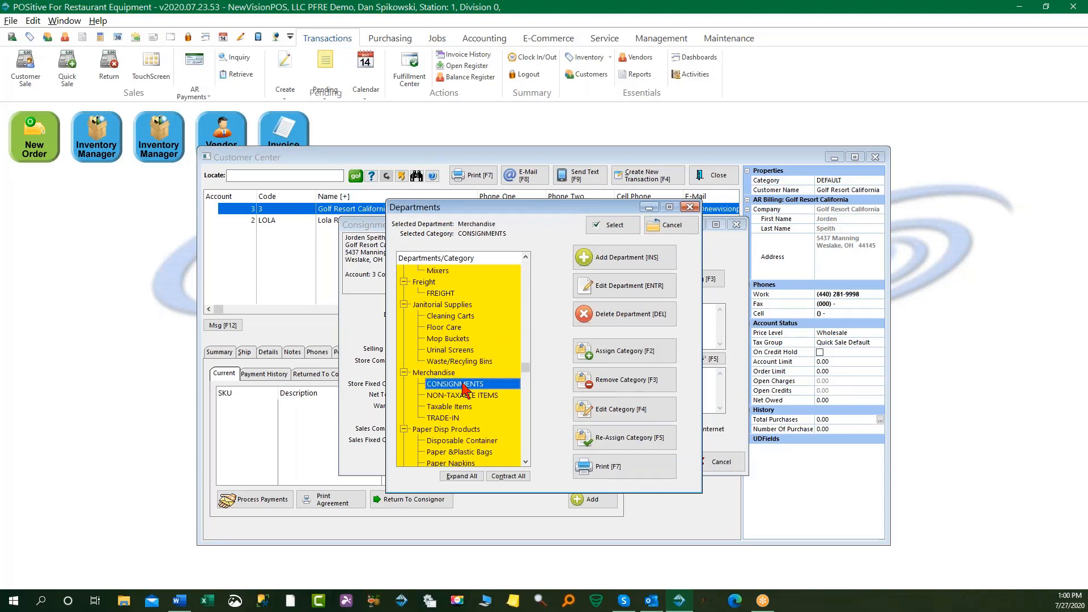
{"action": "left_click", "coordinate": [623, 226]}
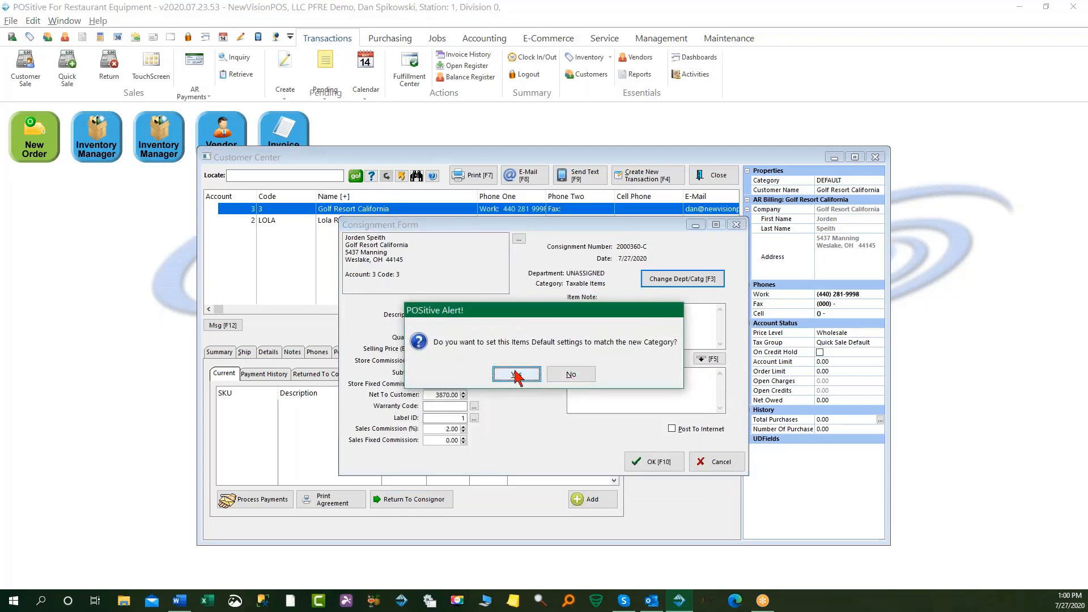
{"action": "left_click", "coordinate": [517, 375]}
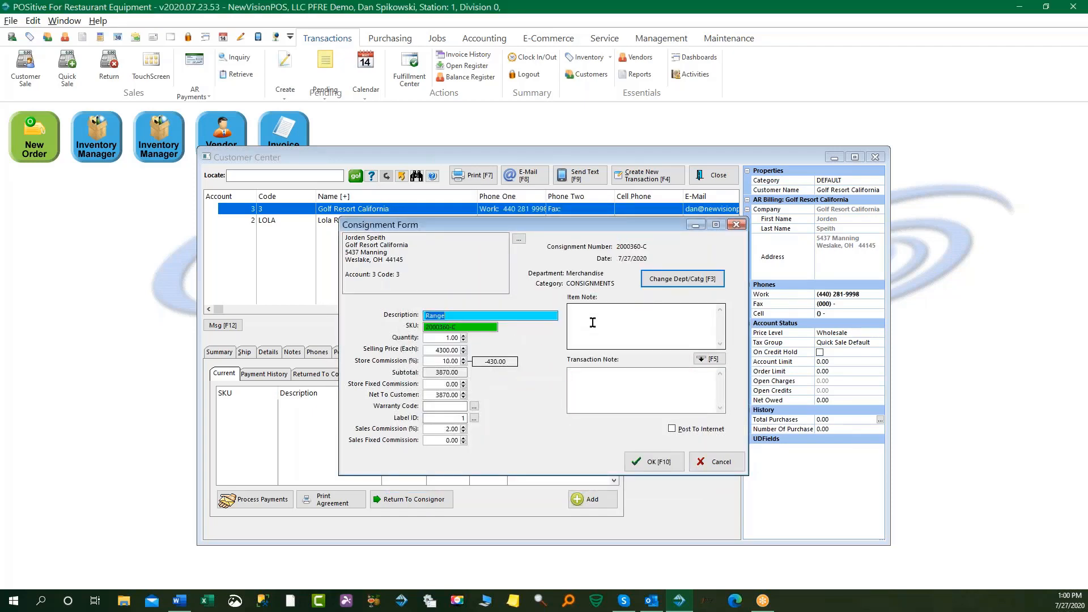
{"action": "left_click", "coordinate": [593, 322]}
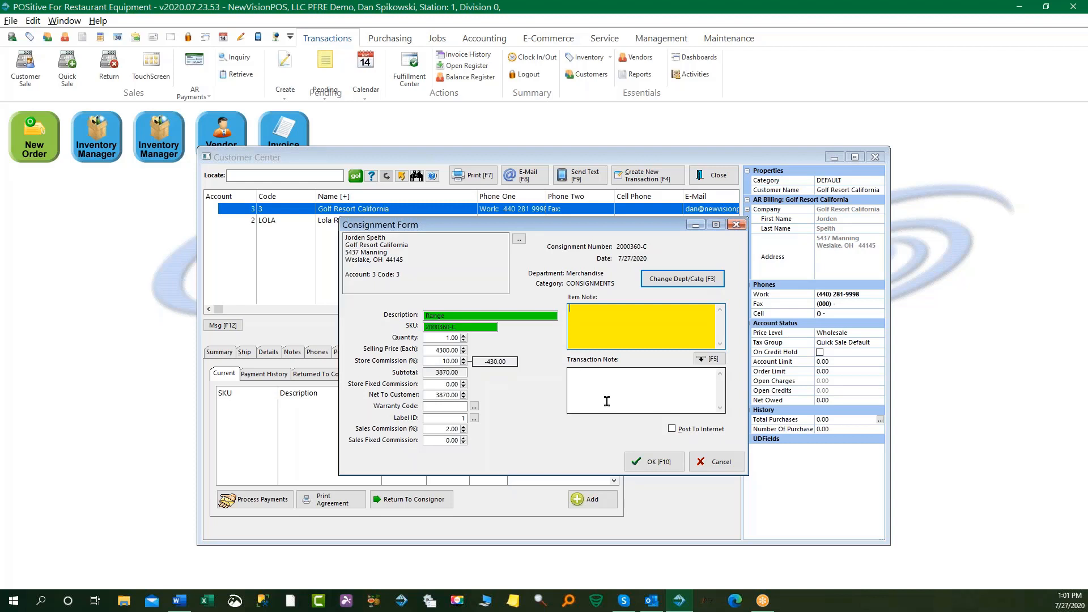
{"action": "left_click", "coordinate": [658, 463]}
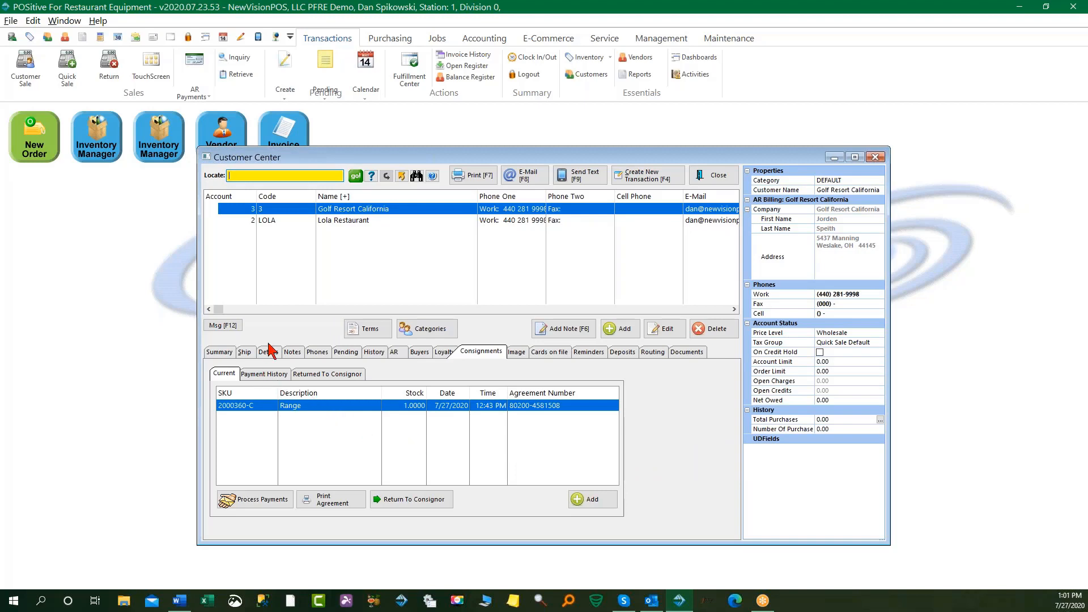
Filter the inventory to consignment items and start a sale of the Range.
{"action": "left_click", "coordinate": [718, 176]}
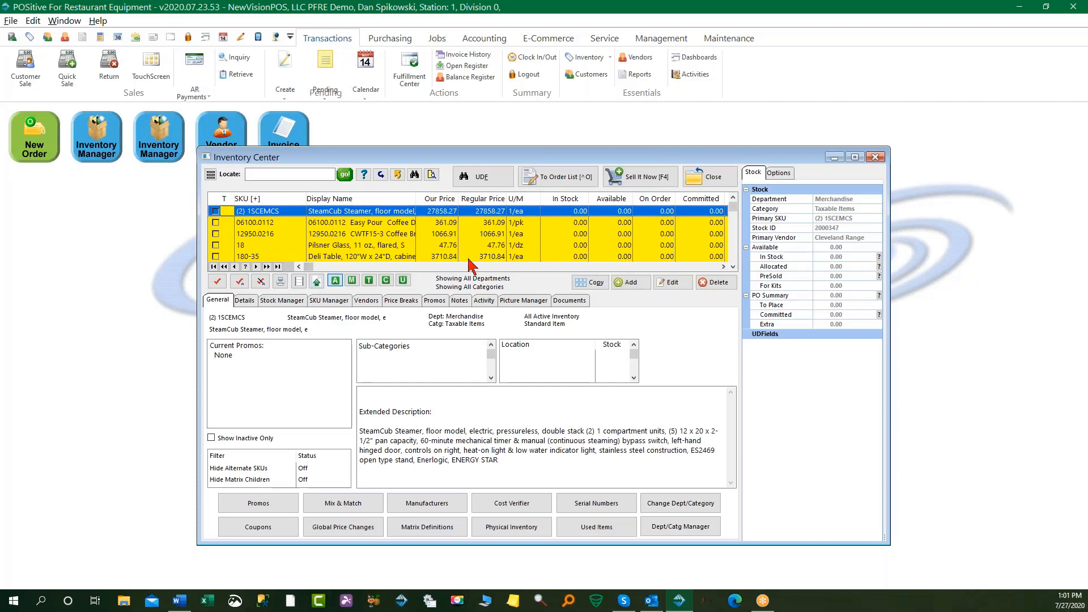
{"action": "left_click", "coordinate": [386, 281]}
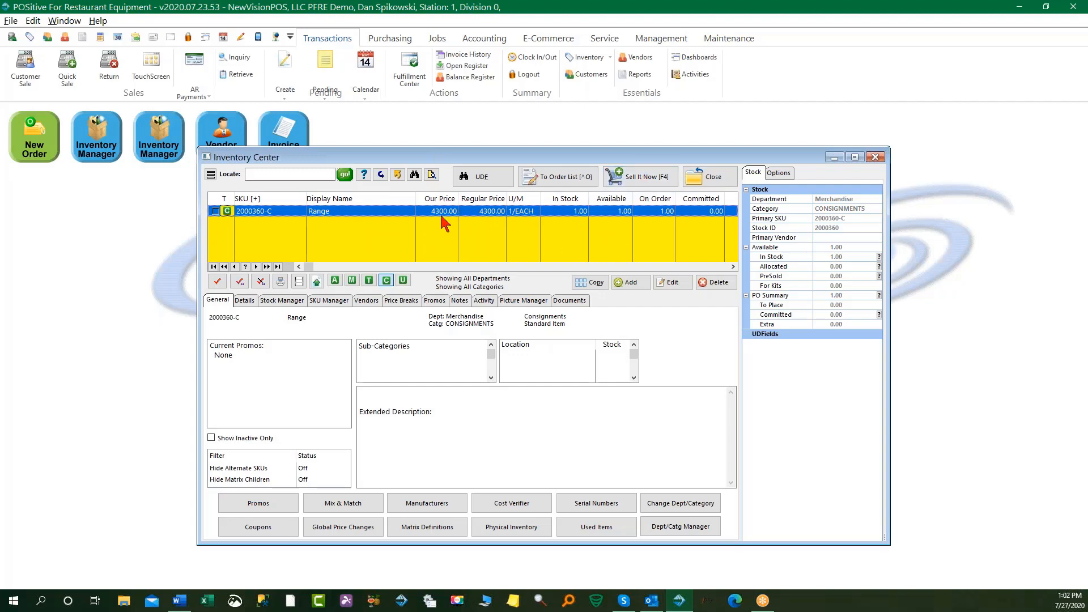
{"action": "left_click", "coordinate": [642, 177]}
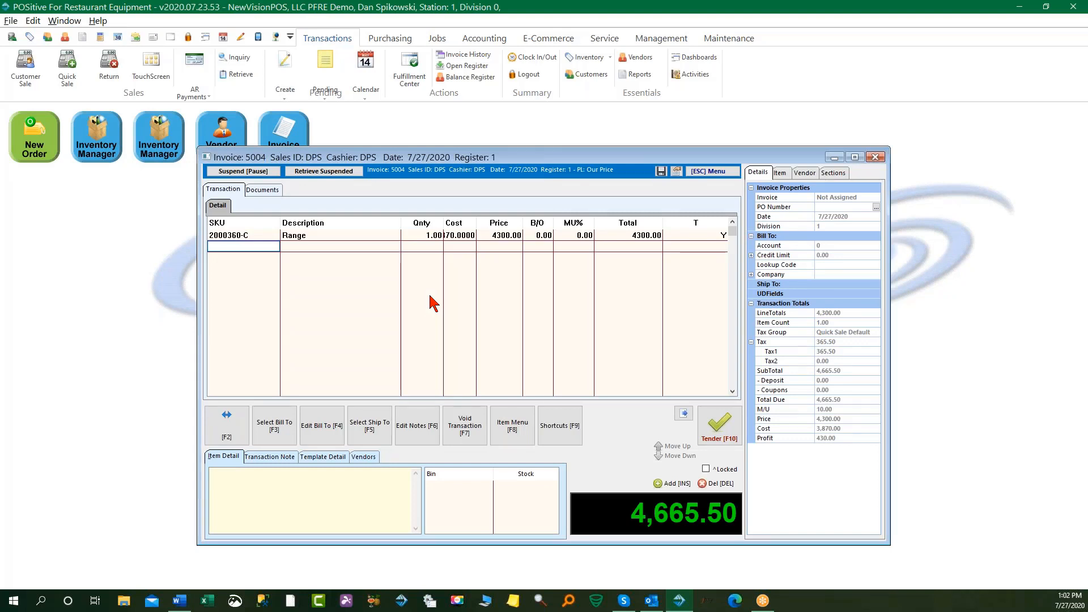
Tender the Range invoice by check for the full 4,665.50 and complete the sale.
{"action": "left_click", "coordinate": [716, 432]}
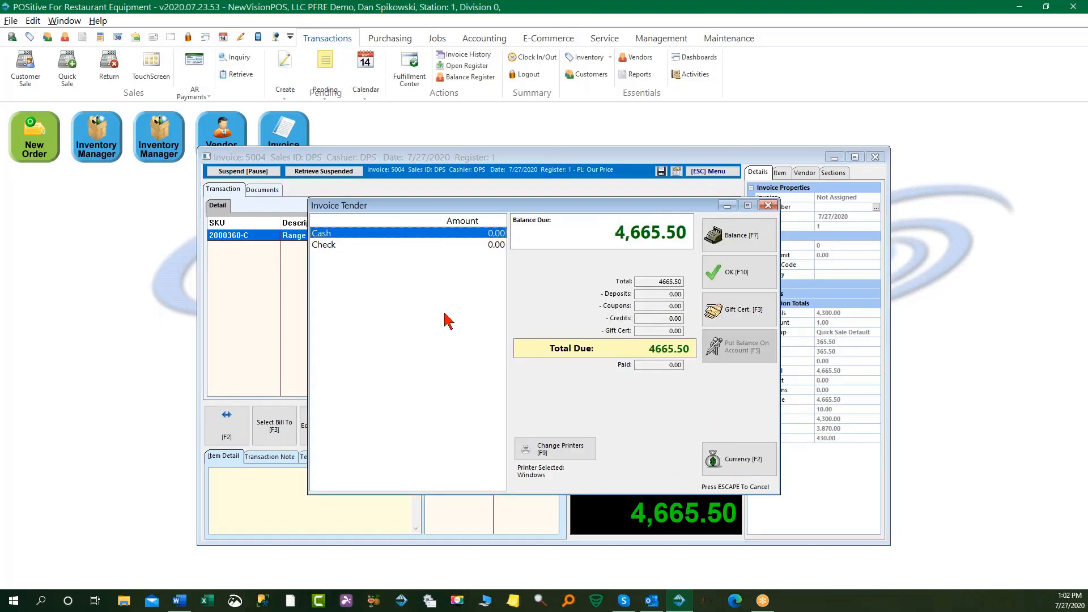
{"action": "left_click", "coordinate": [351, 246]}
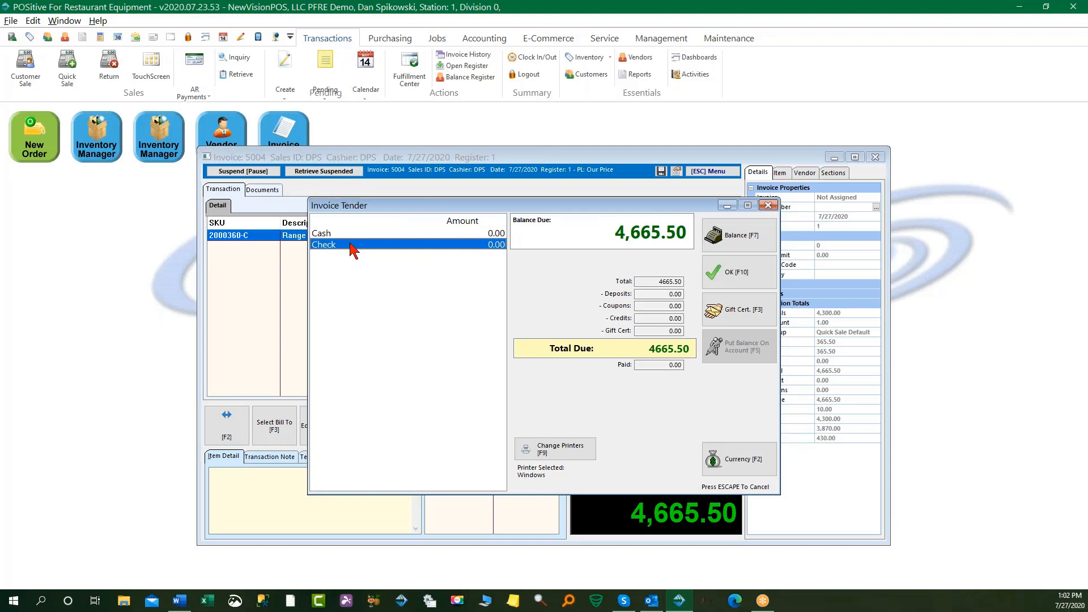
{"action": "double_click", "coordinate": [383, 247]}
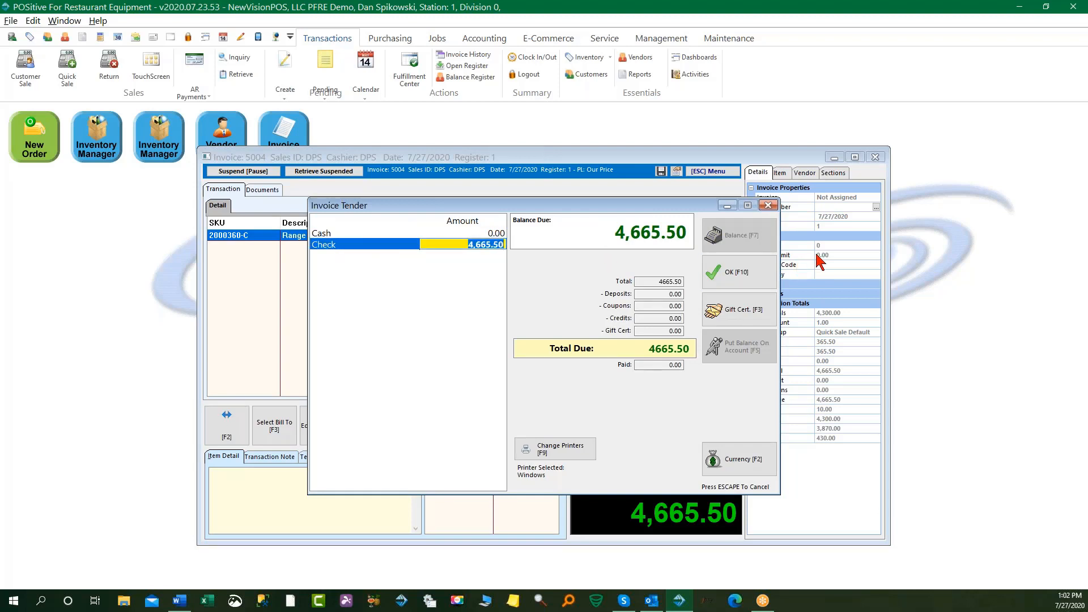
{"action": "left_click", "coordinate": [740, 274]}
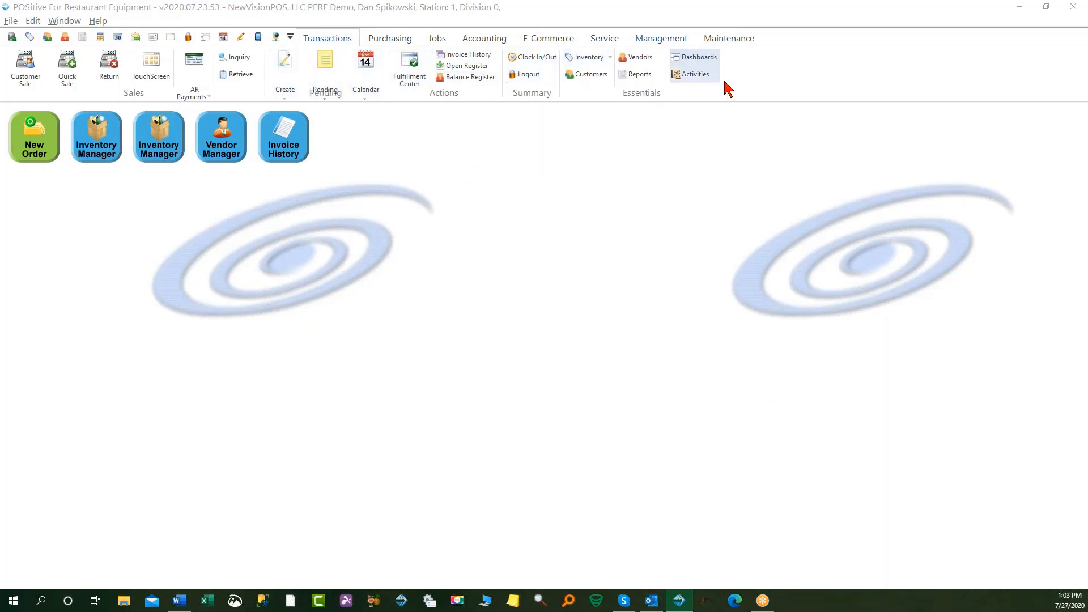
Review the open accounts receivable transactions of Golf Resort California in its customer record.
{"action": "left_click", "coordinate": [324, 37]}
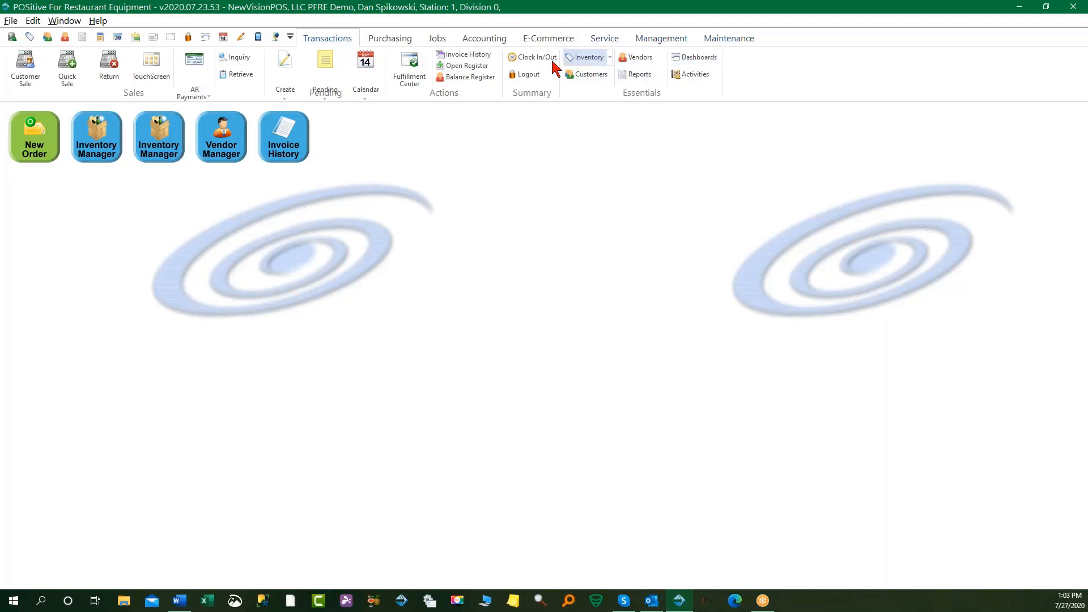
{"action": "left_click", "coordinate": [592, 74]}
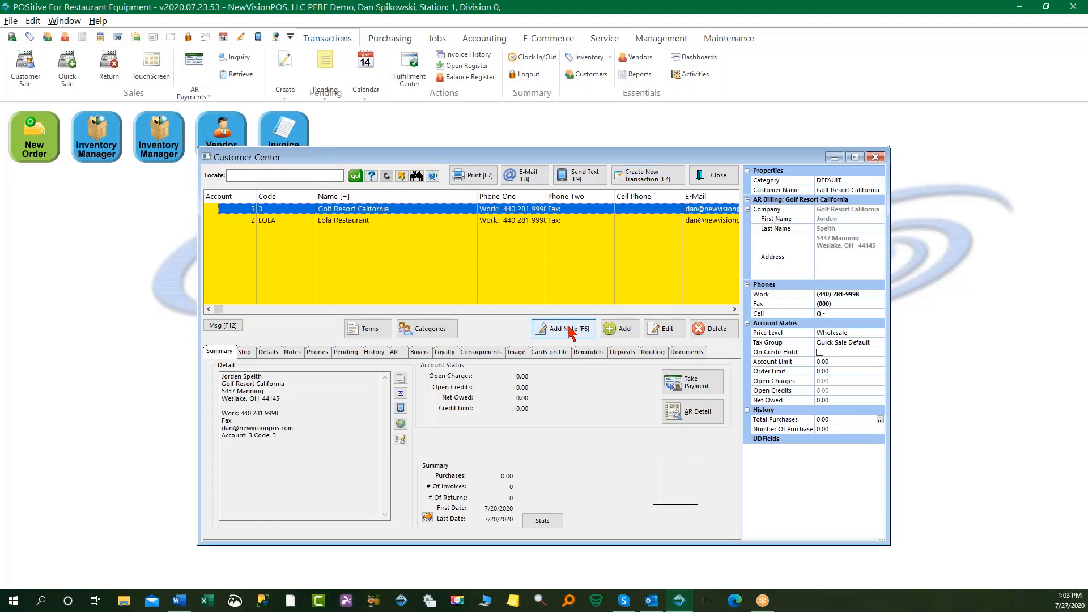
{"action": "left_click", "coordinate": [704, 417]}
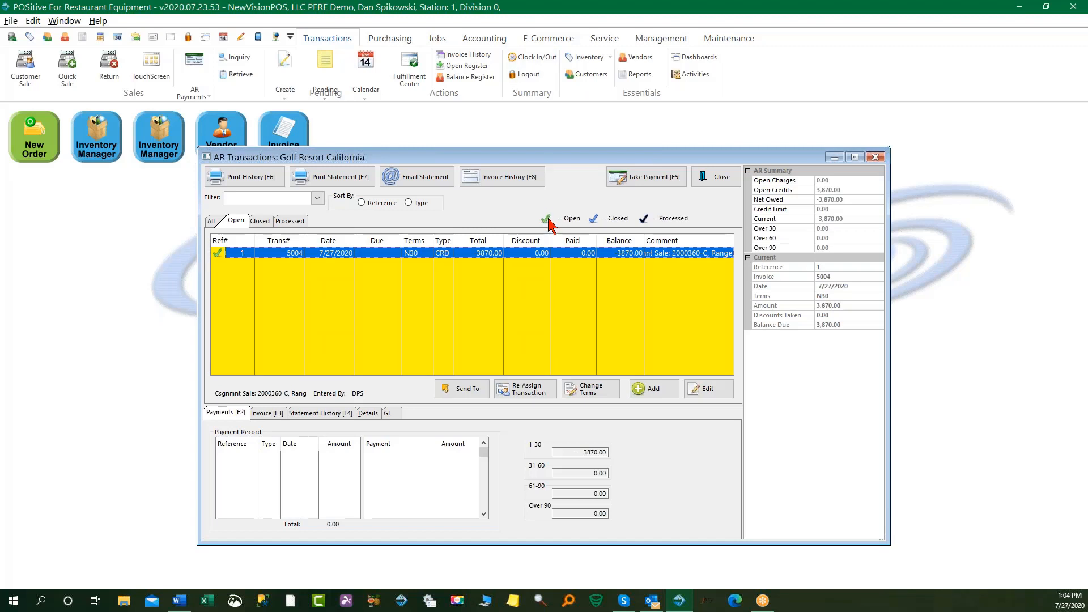
{"action": "left_click", "coordinate": [725, 179]}
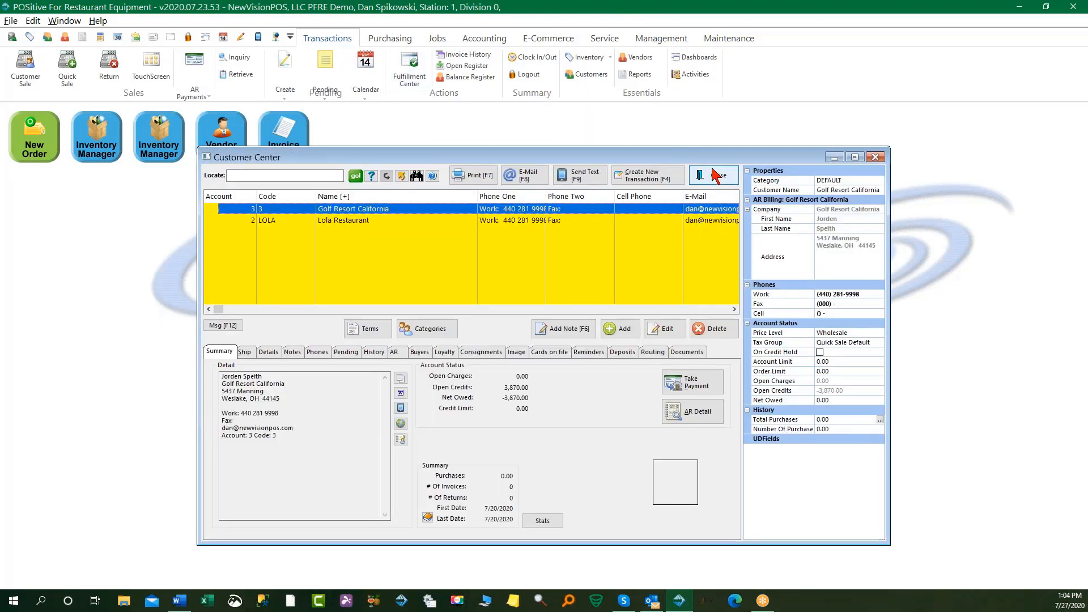
{"action": "left_click", "coordinate": [718, 178]}
Create a new customer check refund made out to Golf Resort California.
{"action": "left_click", "coordinate": [658, 40]}
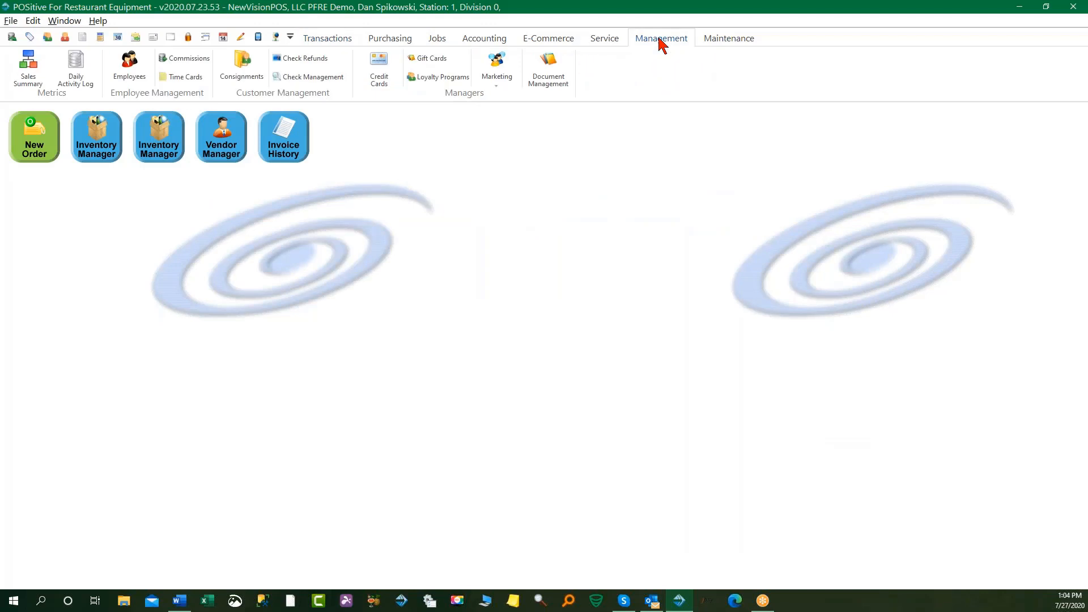
{"action": "left_click", "coordinate": [307, 59]}
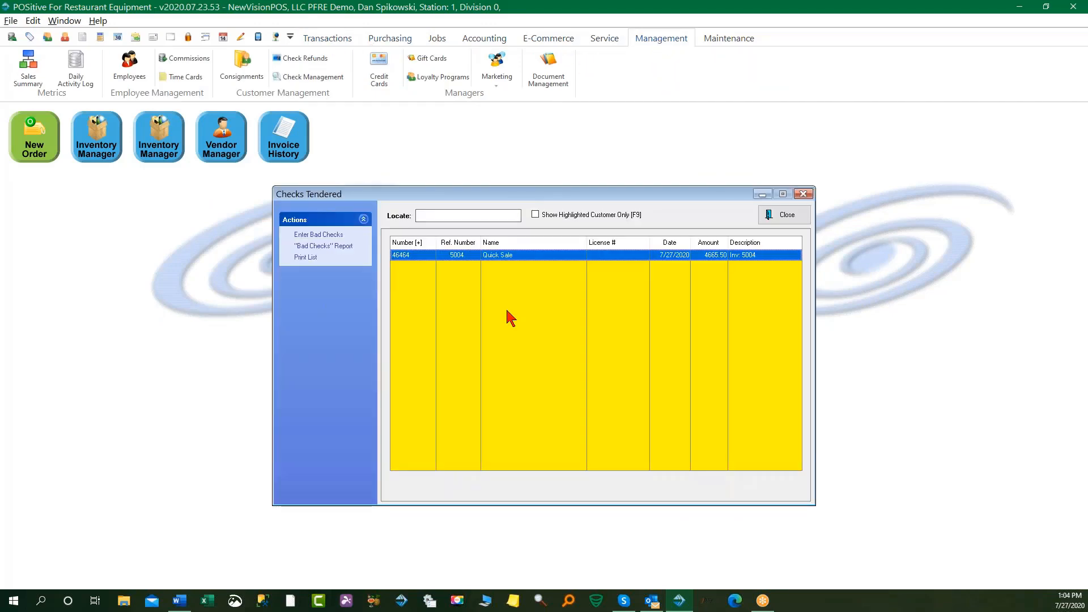
{"action": "left_click", "coordinate": [296, 60]}
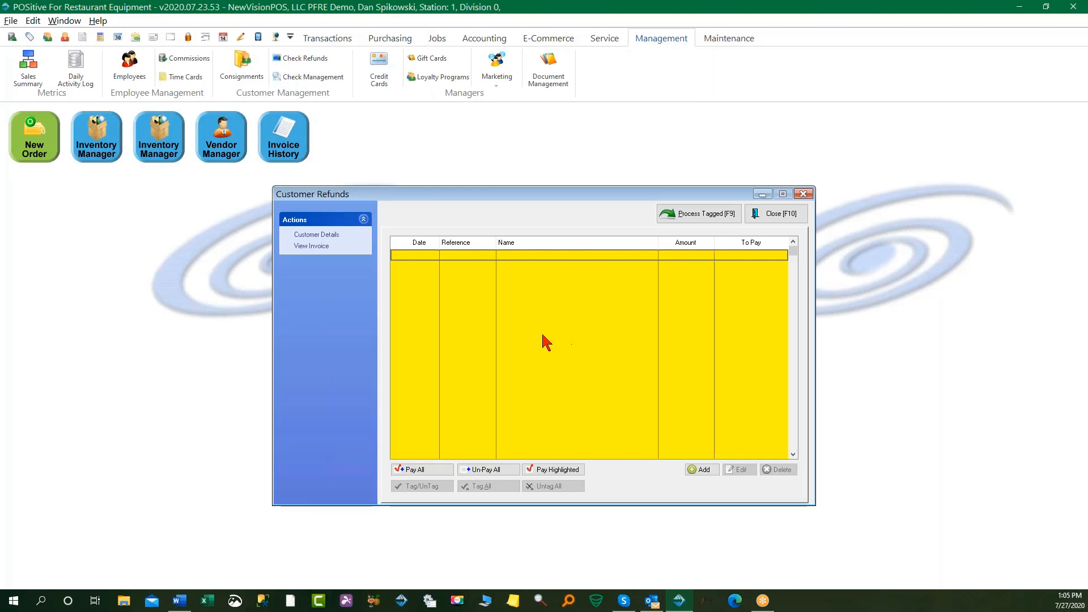
{"action": "left_click", "coordinate": [704, 471]}
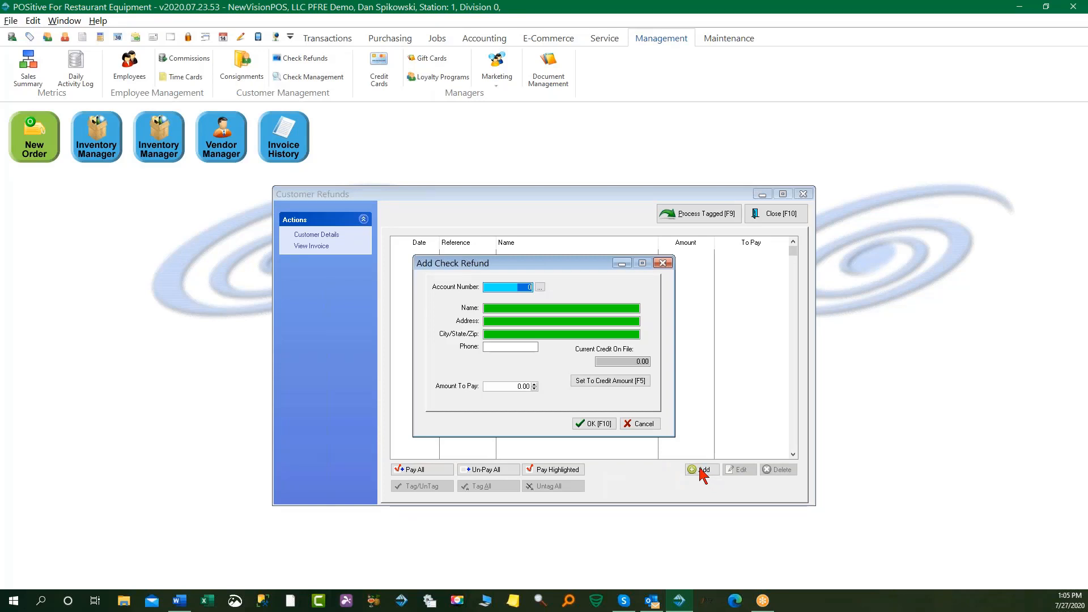
{"action": "left_click", "coordinate": [540, 288]}
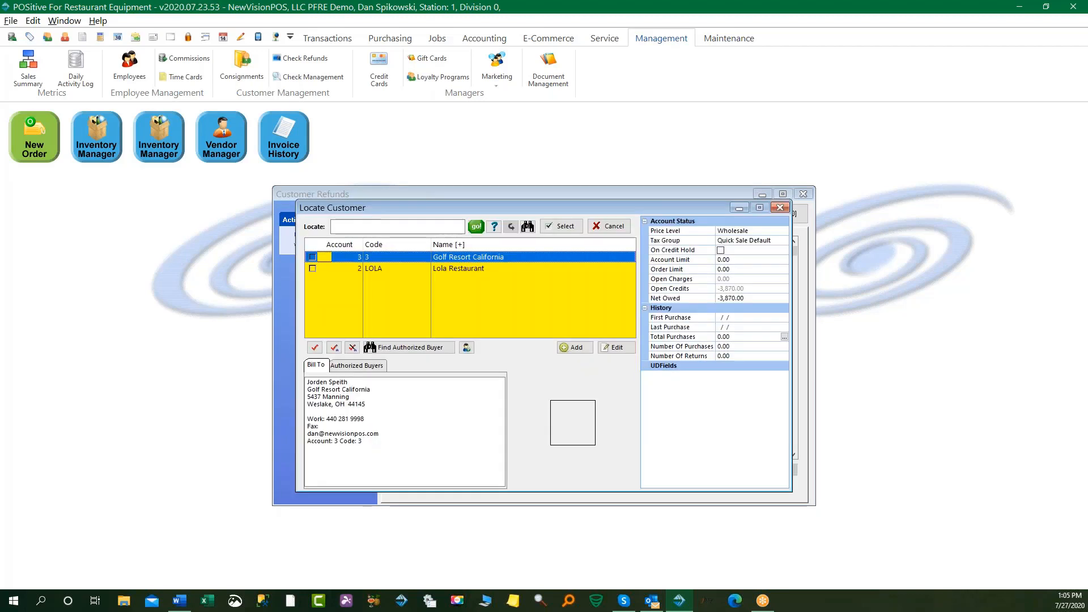
{"action": "left_click", "coordinate": [561, 226]}
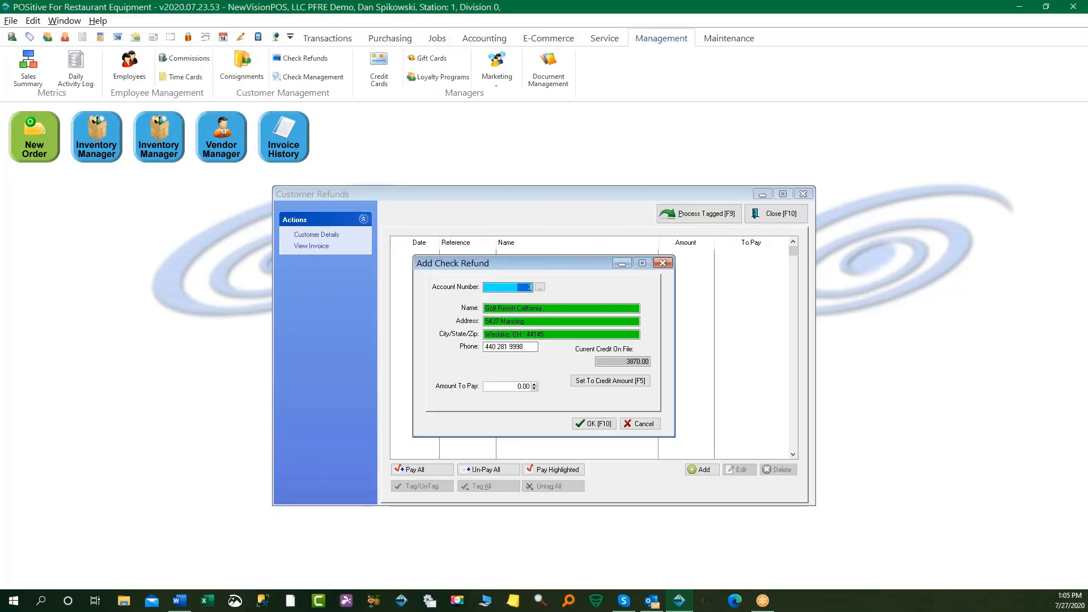
Set the refund's amount to pay to the full credit on file, 3870.00.
{"action": "left_click", "coordinate": [509, 385]}
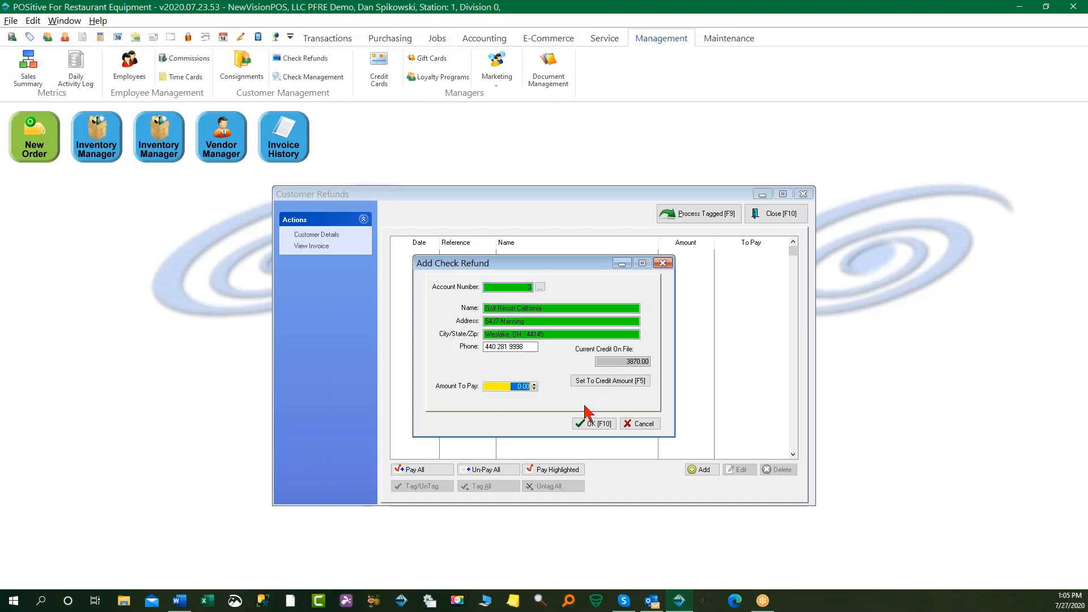
{"action": "type", "text": "38"}
{"action": "left_click", "coordinate": [619, 377]}
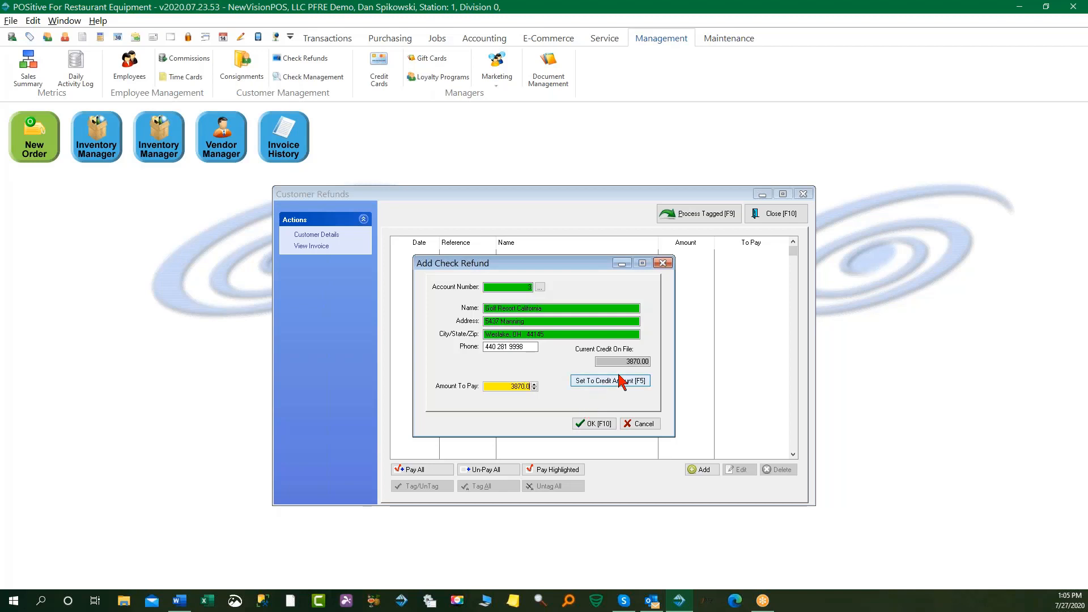
Save the check refund for Golf Resort California and process the tagged refund.
{"action": "left_click", "coordinate": [597, 425]}
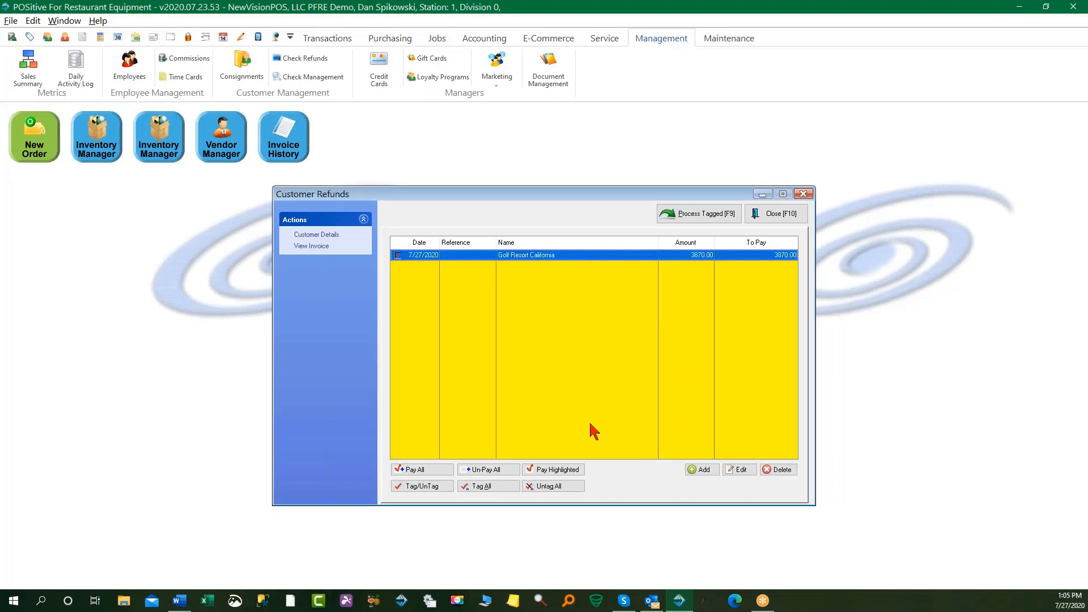
{"action": "left_click", "coordinate": [704, 215]}
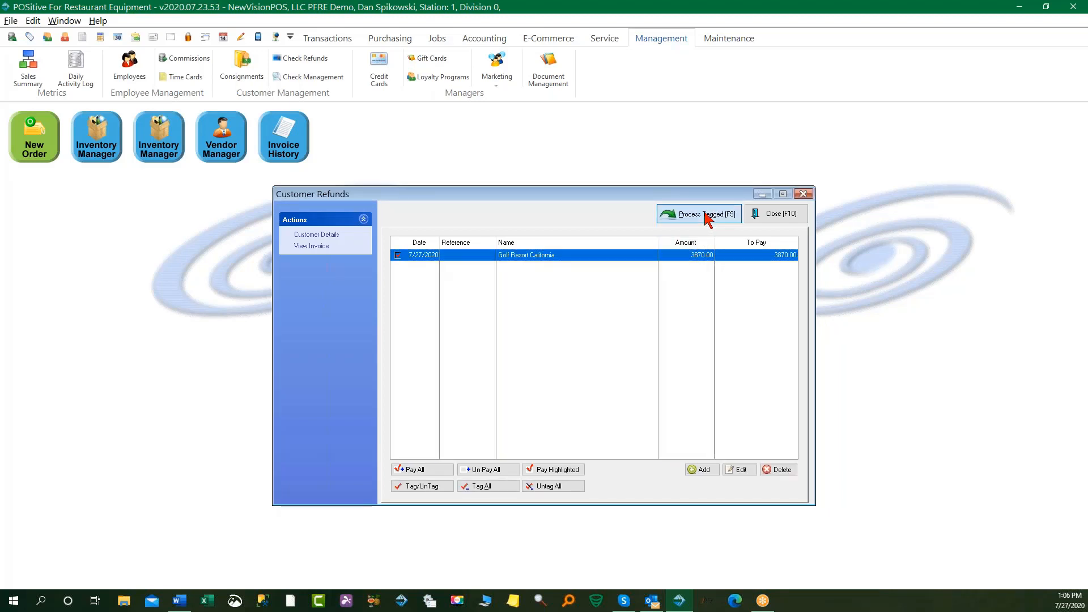
{"action": "left_click", "coordinate": [515, 394]}
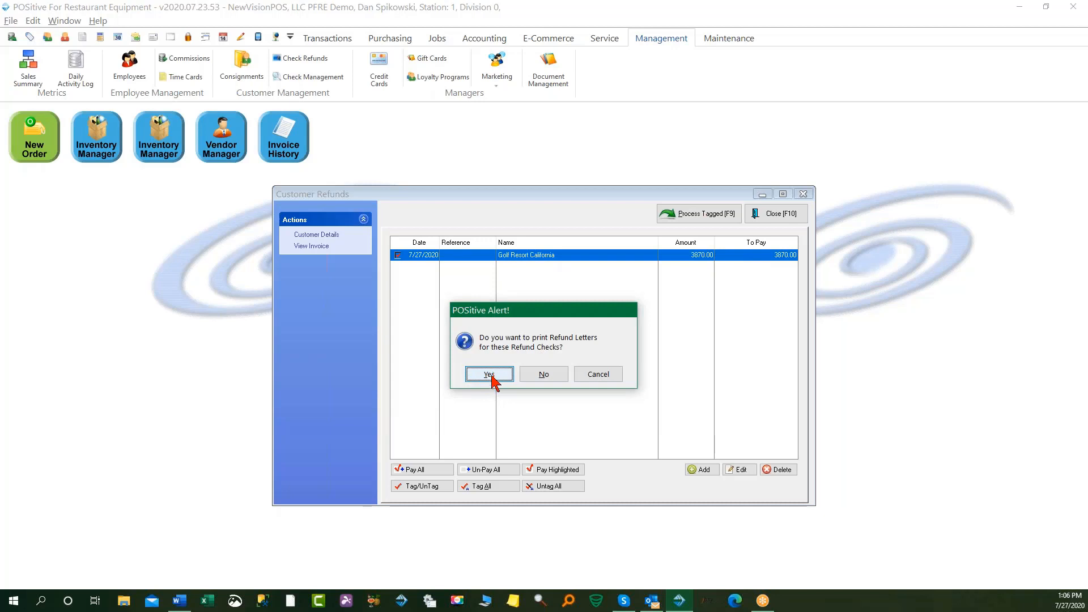
Generate the refund letter for the Golf Resort California check and review its full page in the report preview.
{"action": "left_click", "coordinate": [491, 374]}
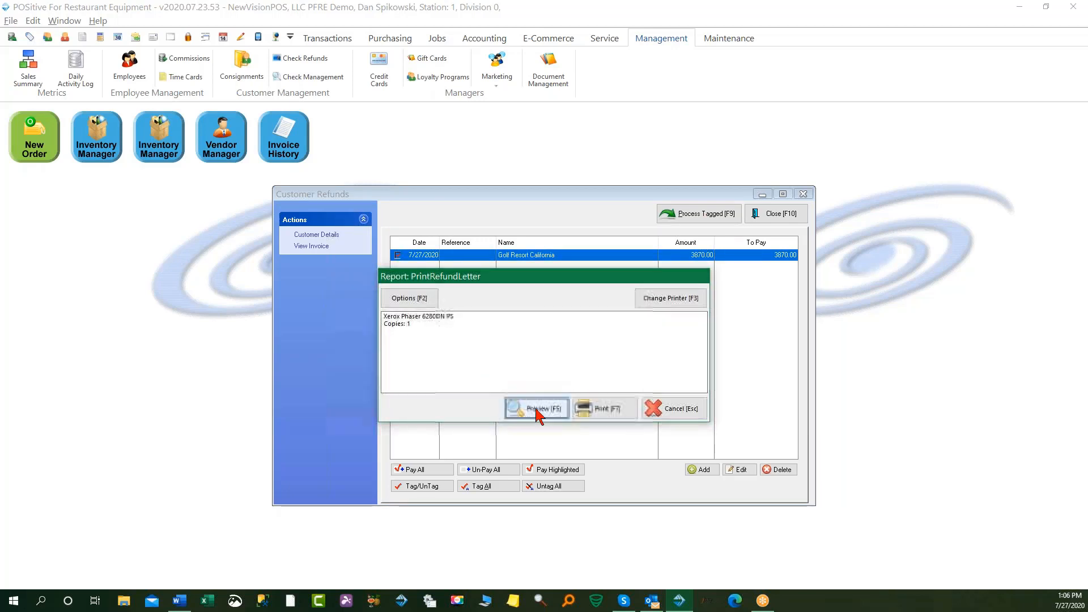
{"action": "left_click", "coordinate": [521, 407]}
{"action": "left_click", "coordinate": [540, 360]}
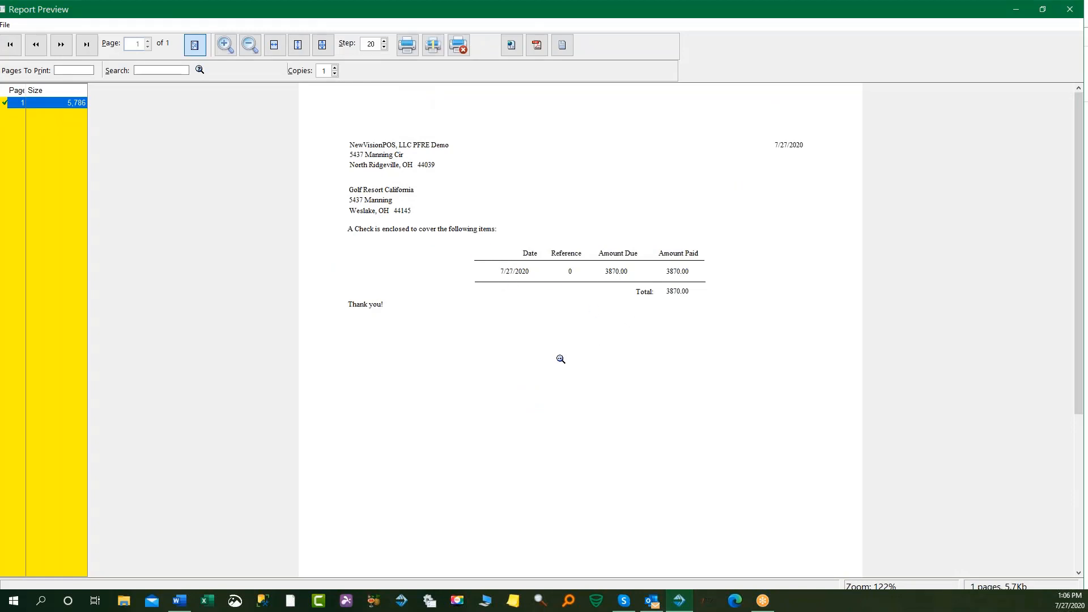
{"action": "scroll", "coordinate": [558, 358], "scroll_direction": "down", "scroll_amount": 3}
{"action": "scroll", "coordinate": [557, 363], "scroll_direction": "down", "scroll_amount": 3}
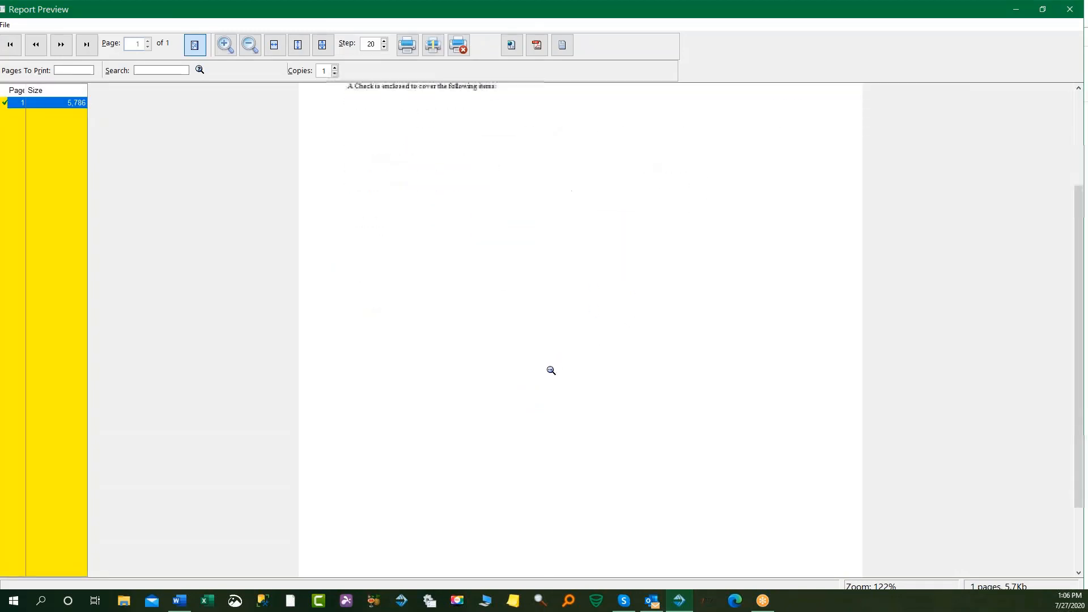
{"action": "scroll", "coordinate": [545, 374], "scroll_direction": "up", "scroll_amount": 6}
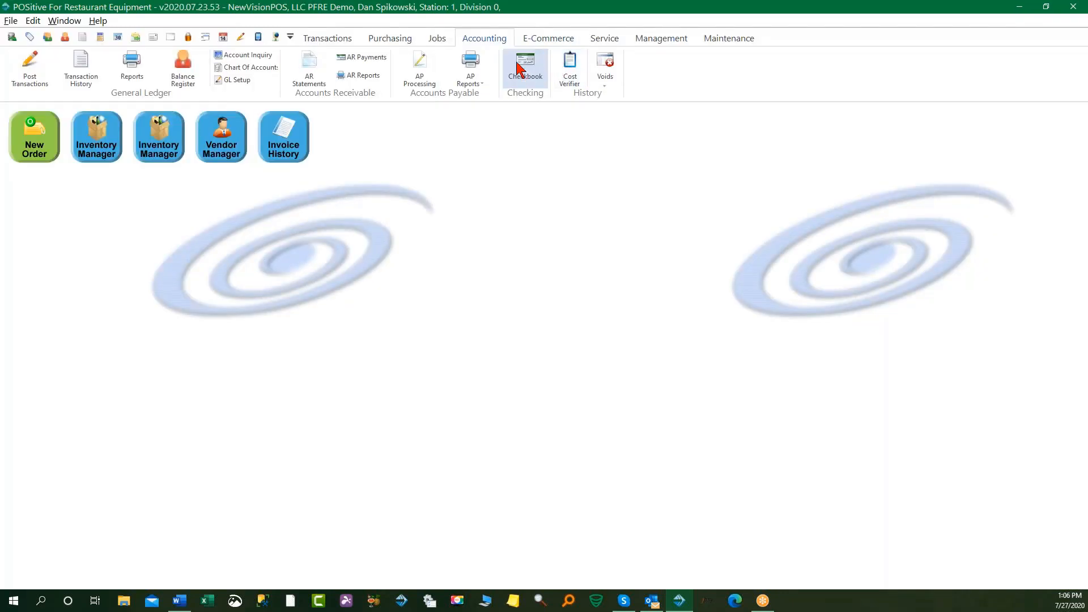
Open the checkbook register of the Huntington Operation account to examine the Golf Resort California refund check.
{"action": "left_click", "coordinate": [517, 64]}
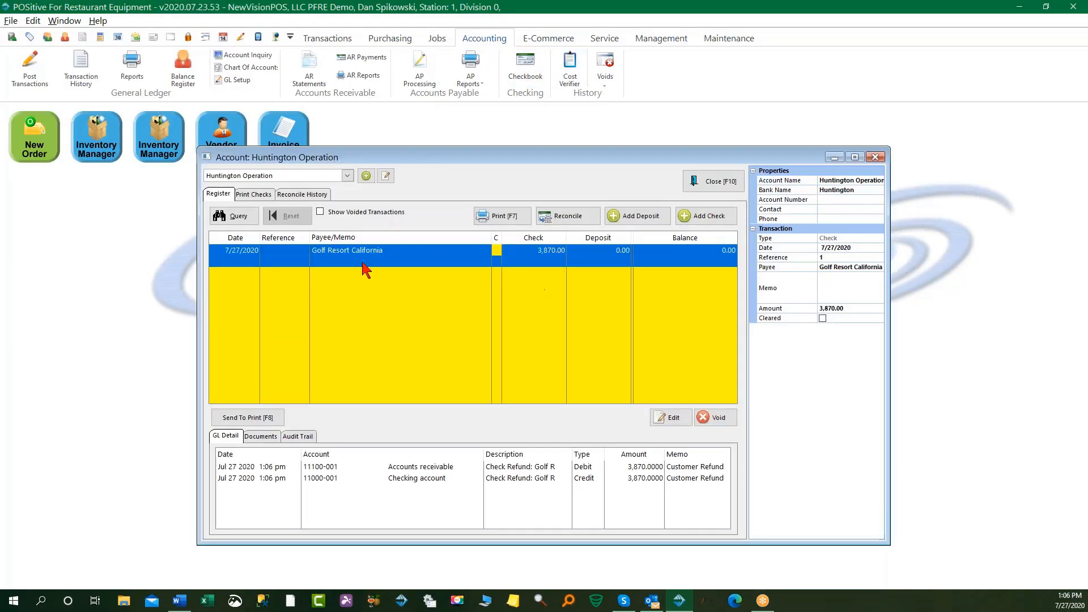